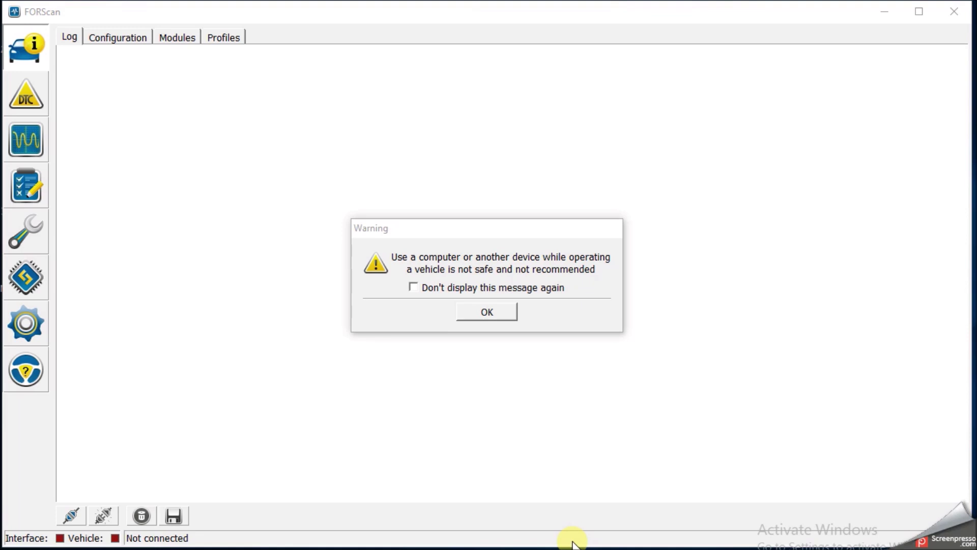
Step: Connect to the vehicle through the adapter and load the recorded 2017 F-150 profile
left_click(504, 315)
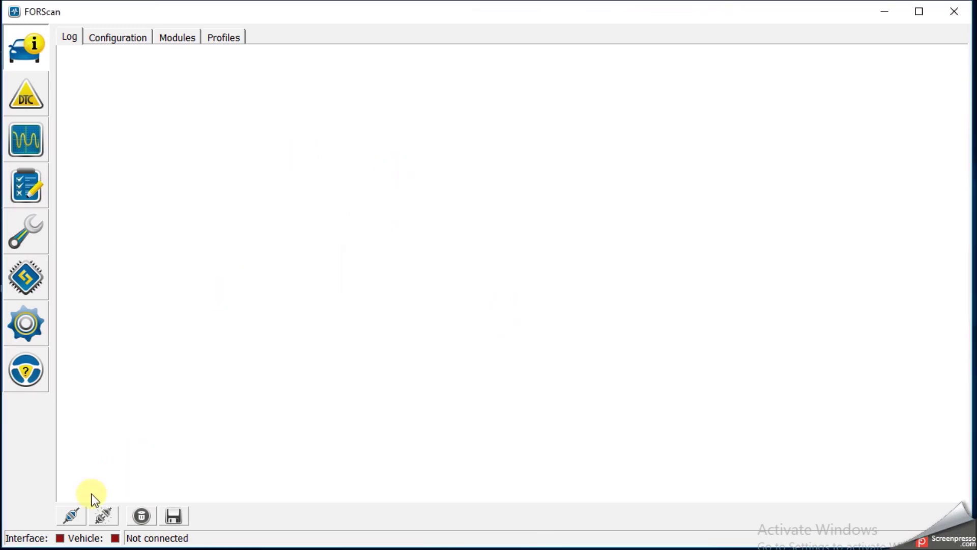
left_click(70, 514)
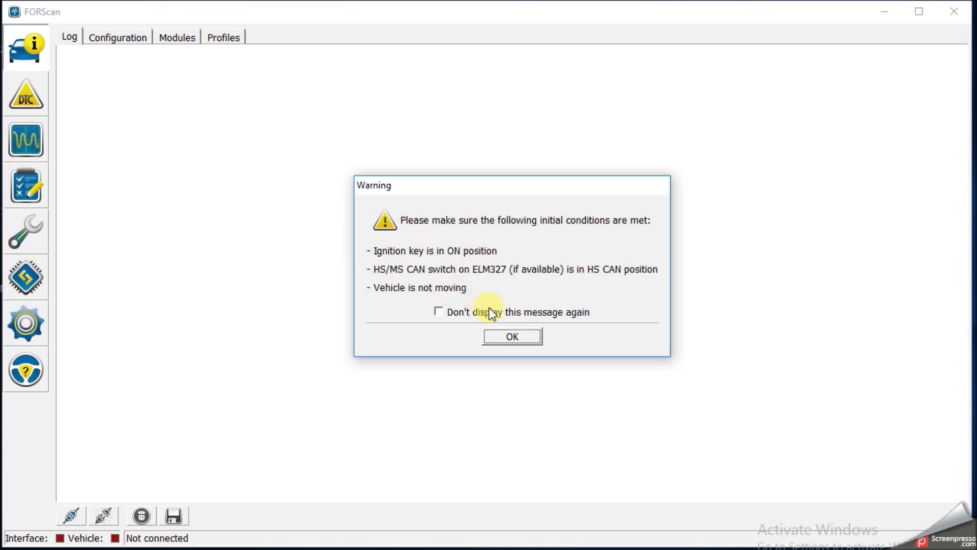
left_click(510, 338)
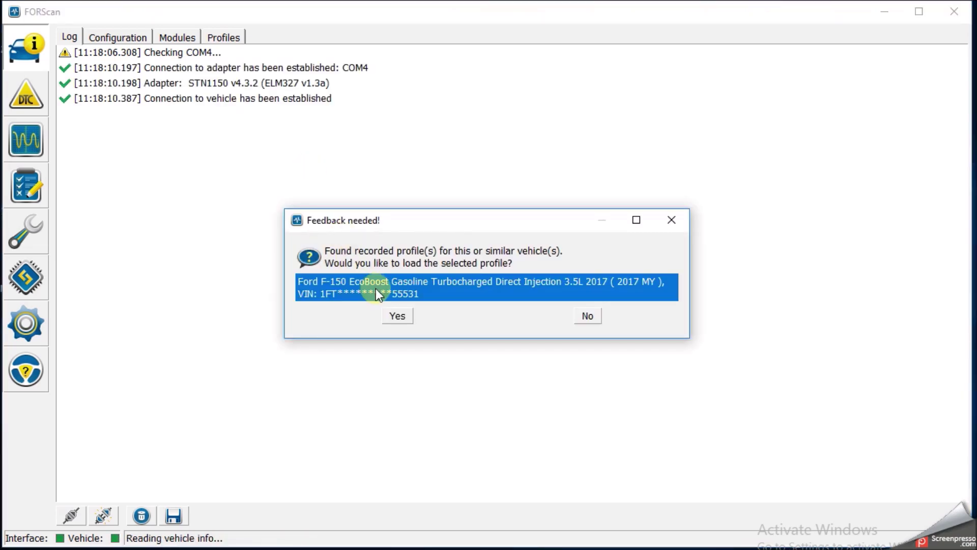
left_click(397, 316)
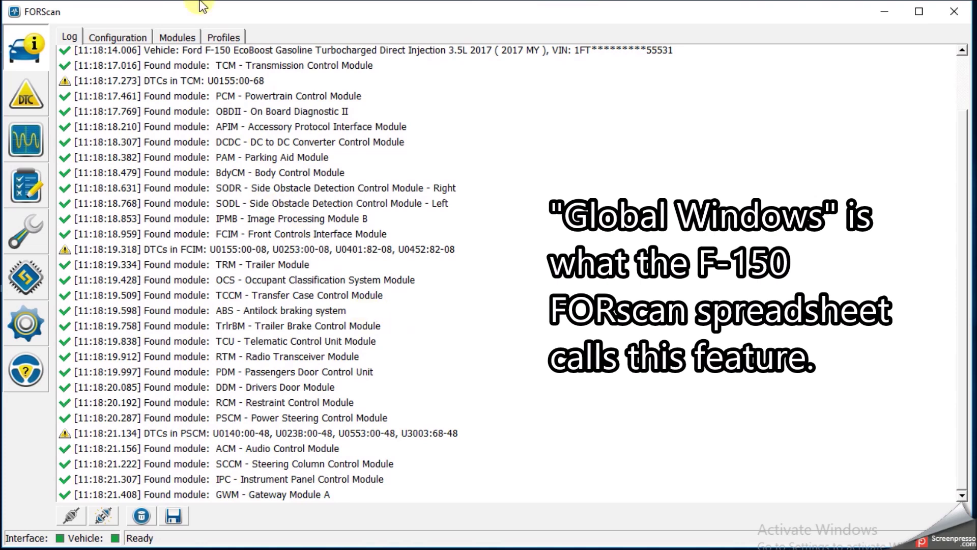
Step: Run BdyCM Module configuration (AS BUILT format) and accept its safety warning
left_click(23, 288)
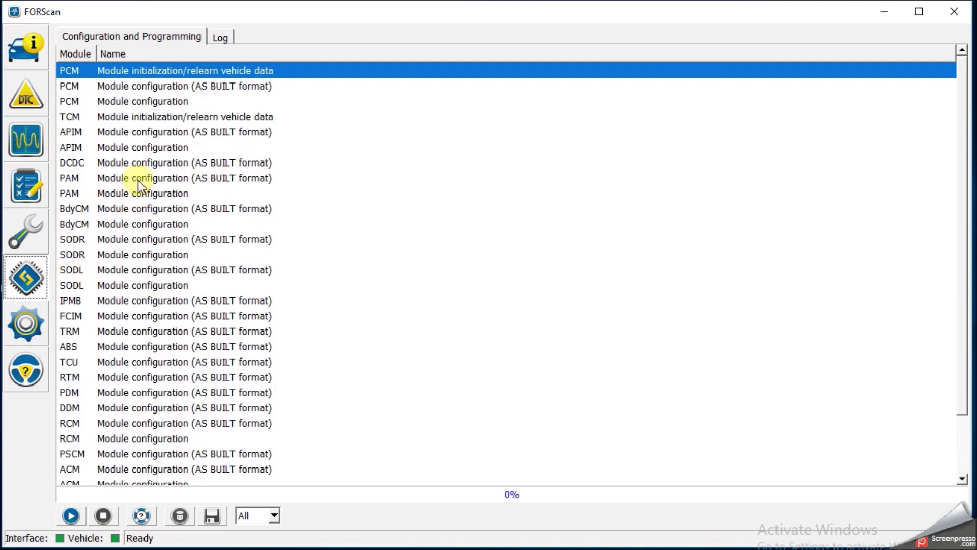
left_click(145, 207)
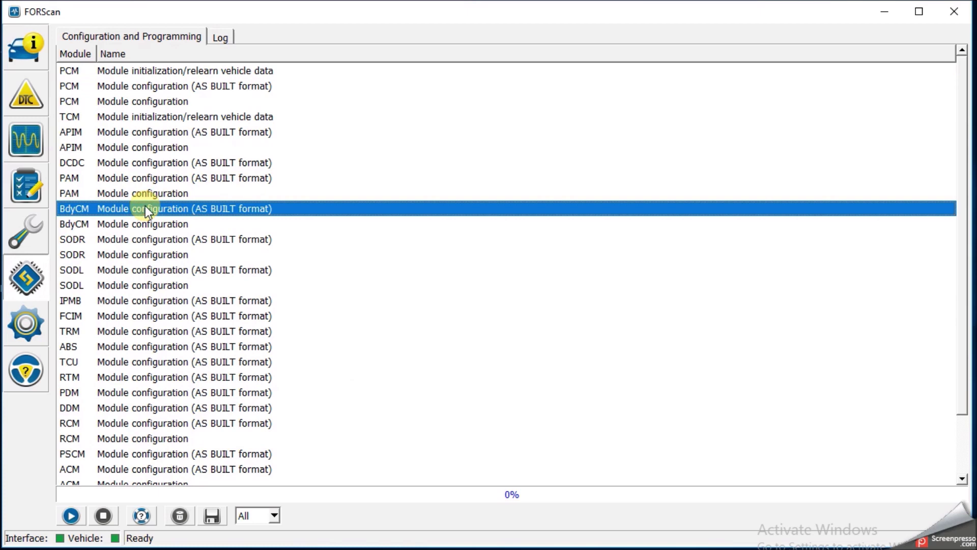
left_click(70, 516)
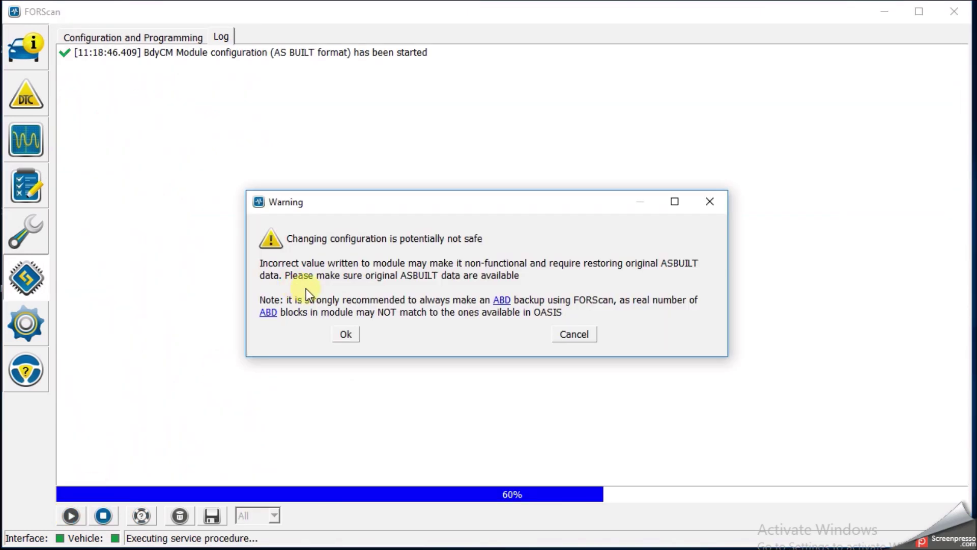
left_click(342, 335)
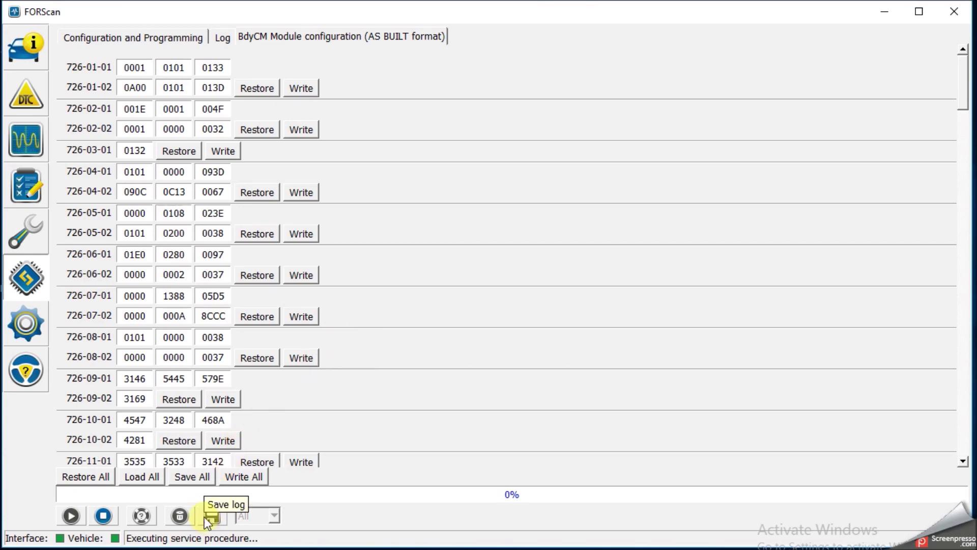
Step: Save all BdyCM blocks as '2018-09-22 BdyCM Module config (as built).abt'
left_click(197, 478)
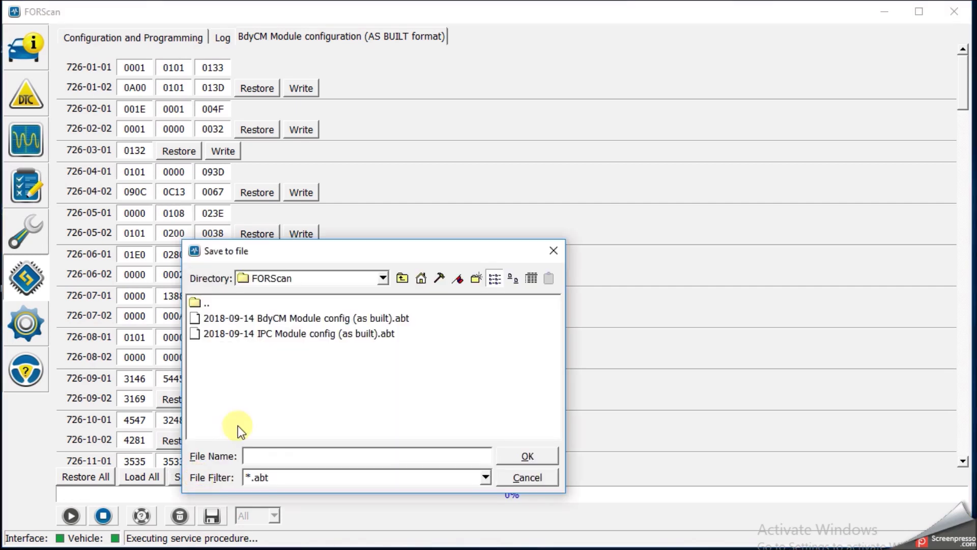
left_click(279, 319)
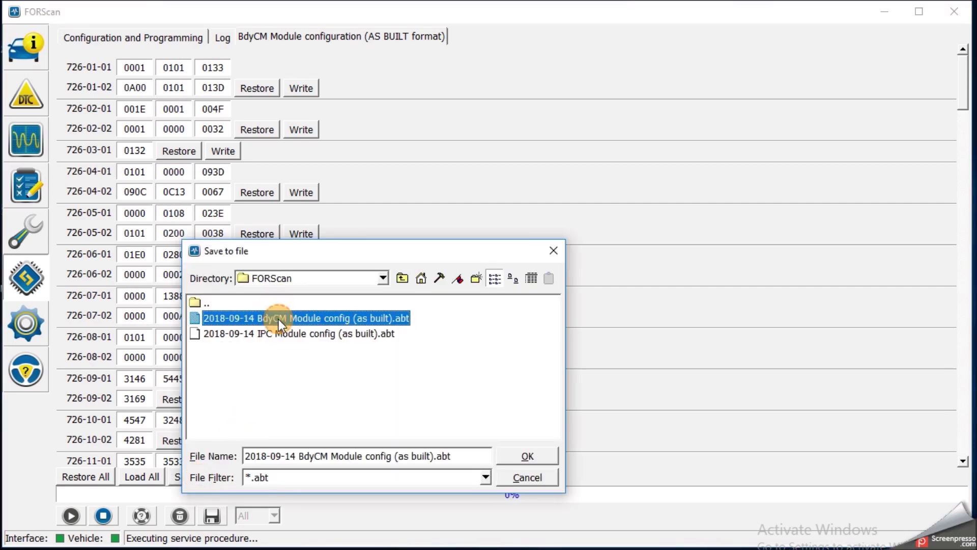
left_click(293, 461)
key("BackSpace")
key("BackSpace")
type("22")
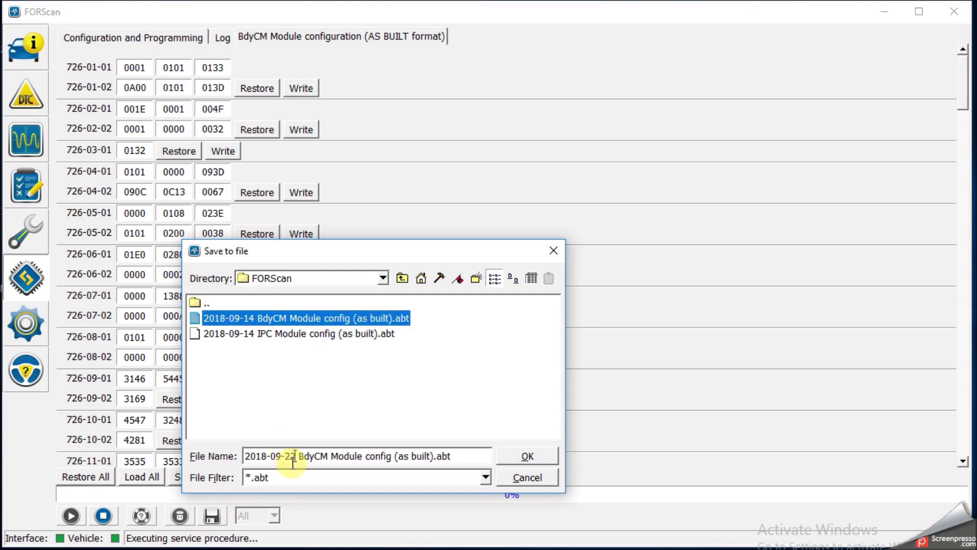
key("Return")
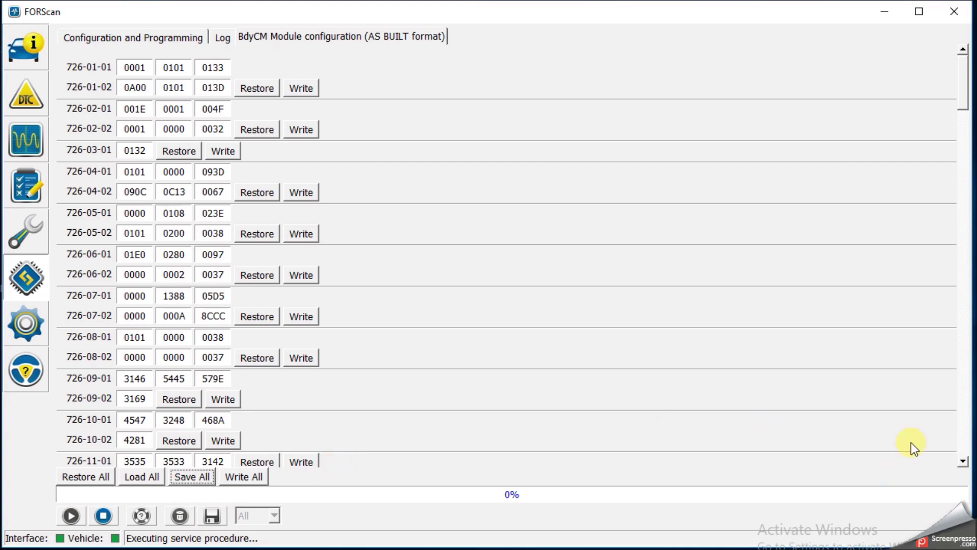
left_click(962, 463)
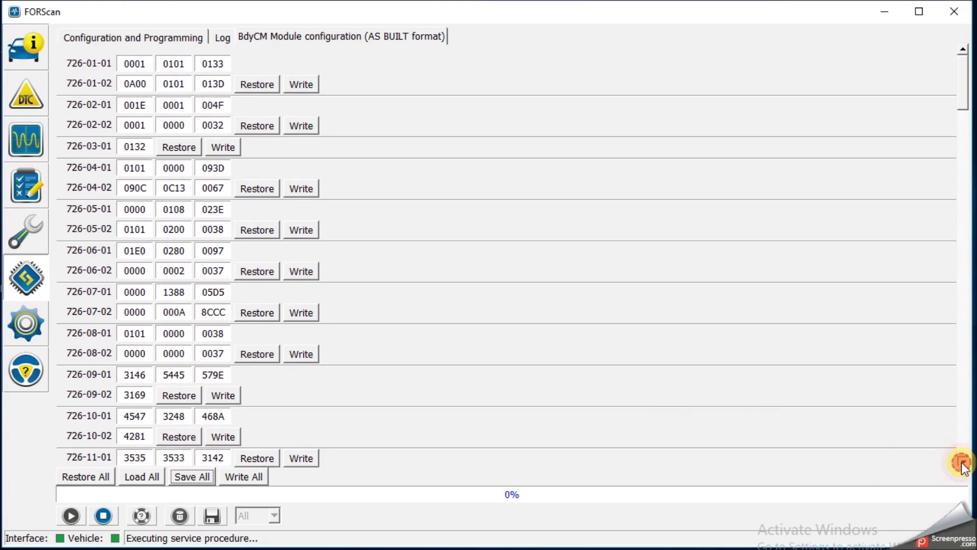
left_click(965, 437)
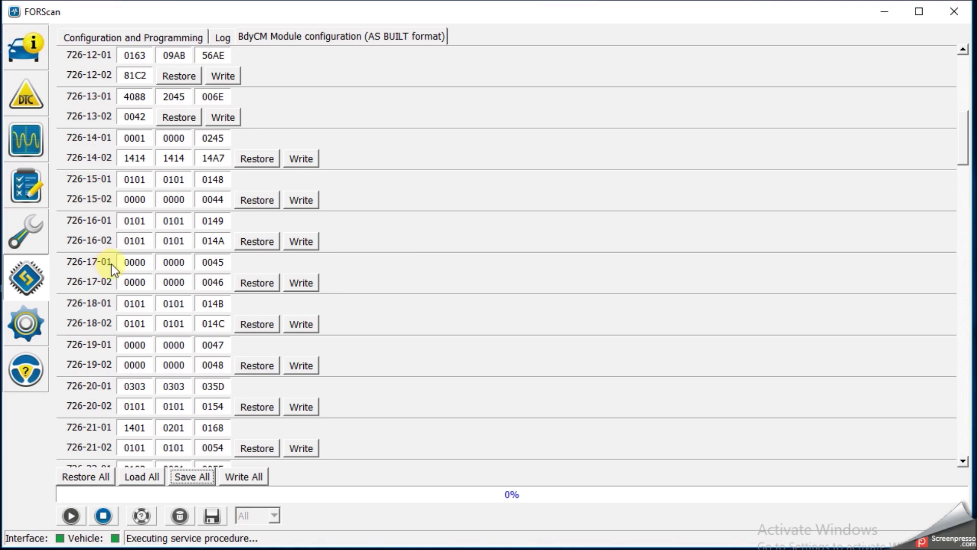
left_click(134, 262)
type("0100")
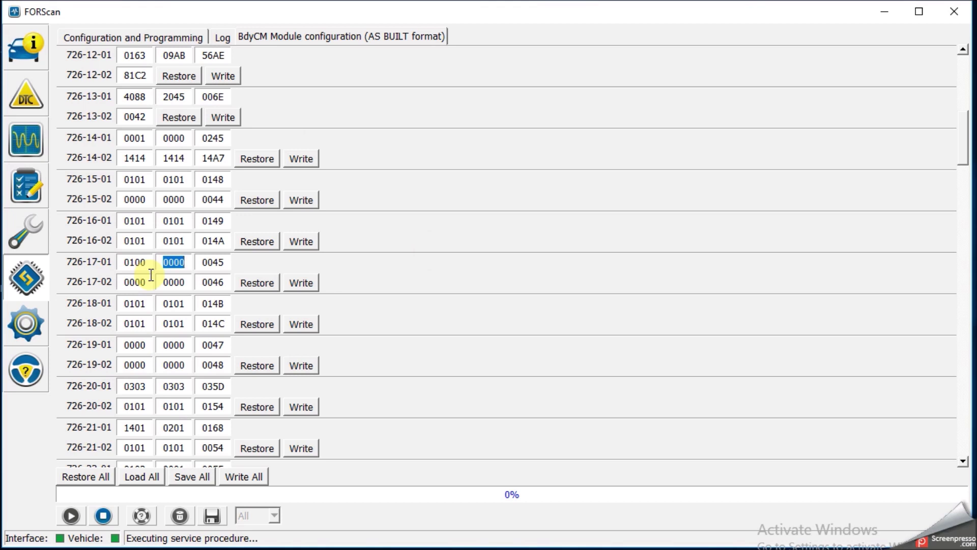
key("Left")
left_click(143, 278)
key("BackSpace")
type("1")
type("0101 ")
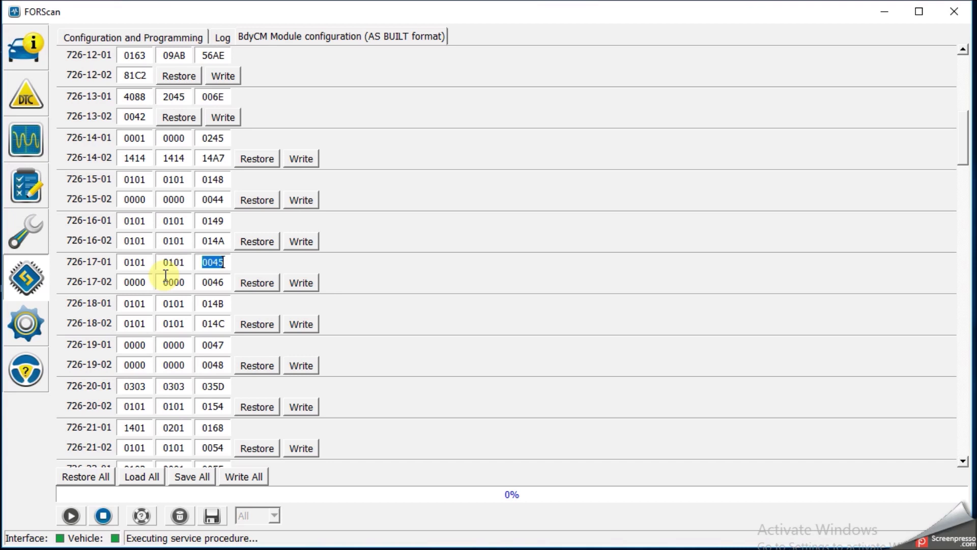
type("014A")
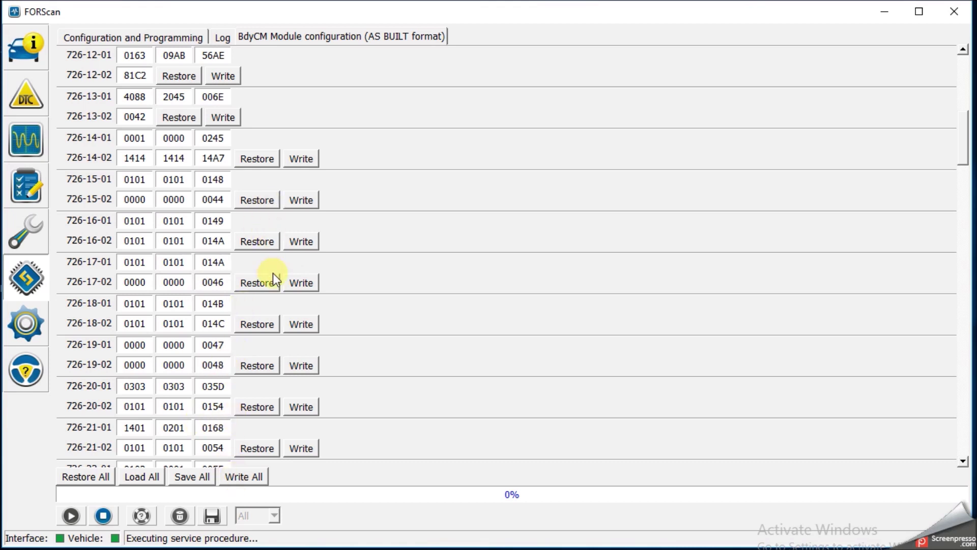
left_click(298, 282)
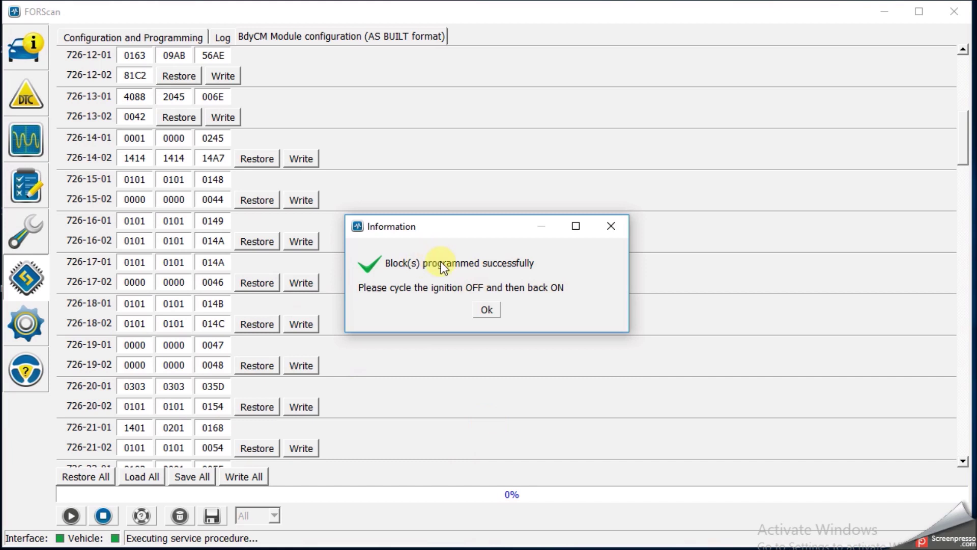
left_click(487, 309)
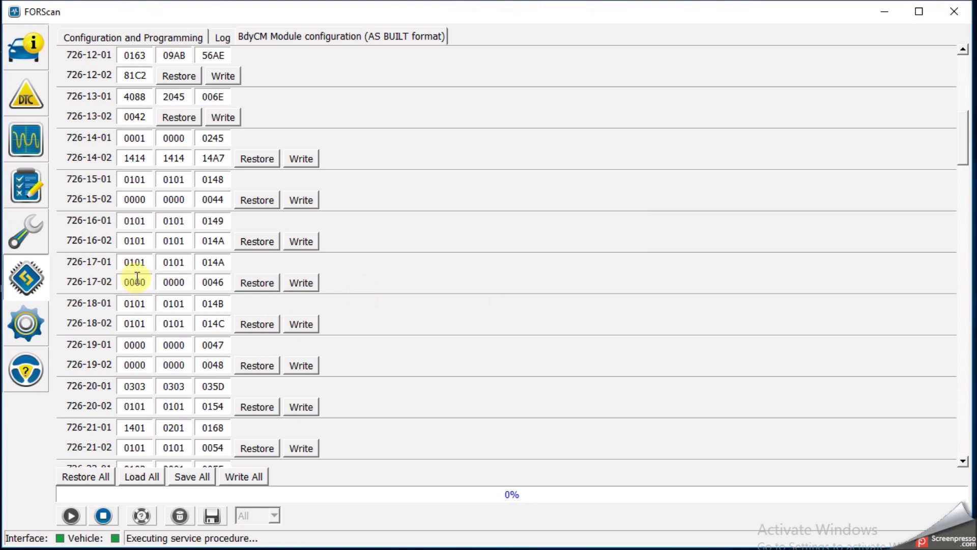
left_click_drag(144, 281, 100, 286)
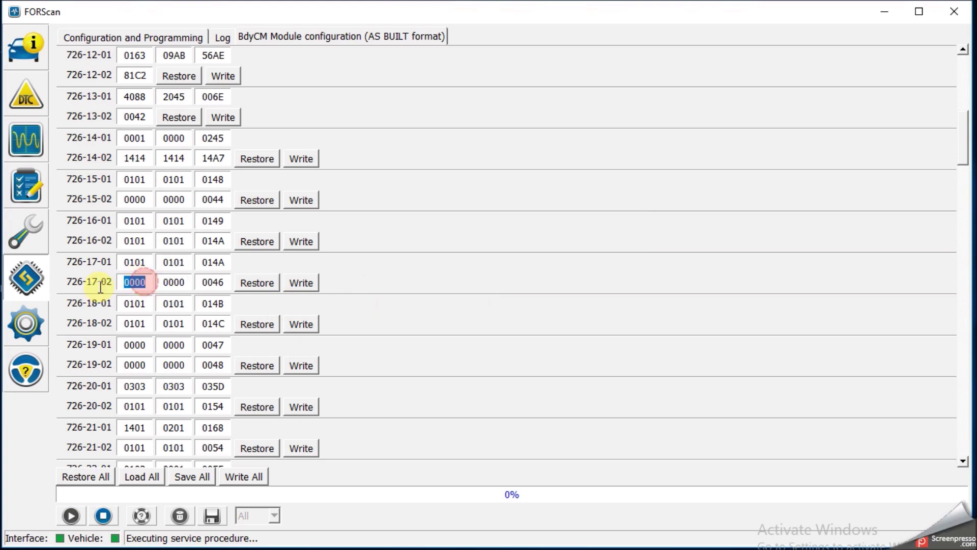
type("0101 ")
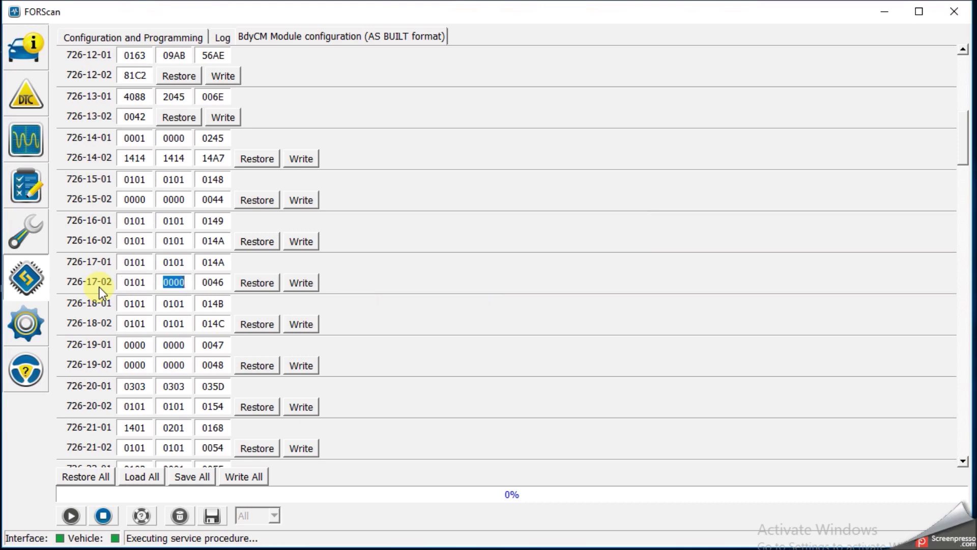
type("0101 ")
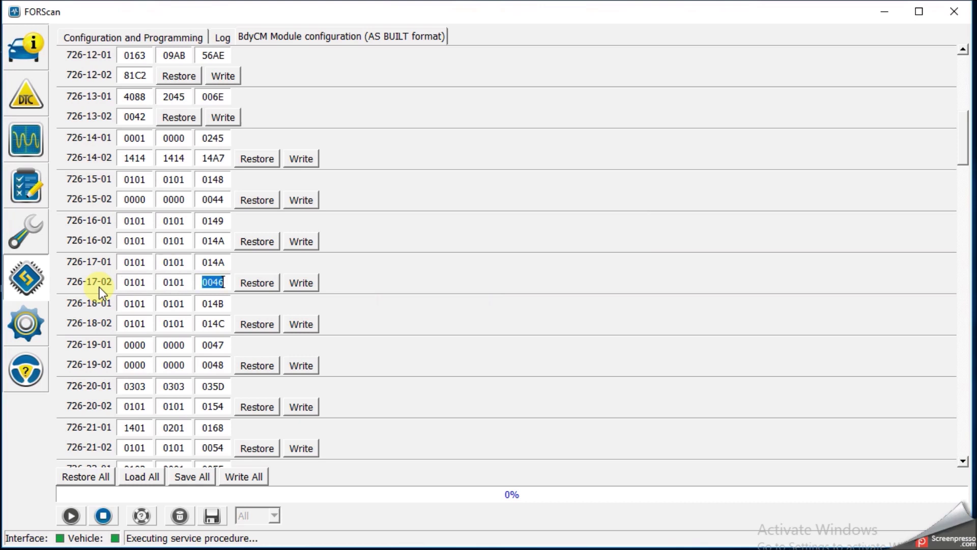
type("014B")
left_click(298, 284)
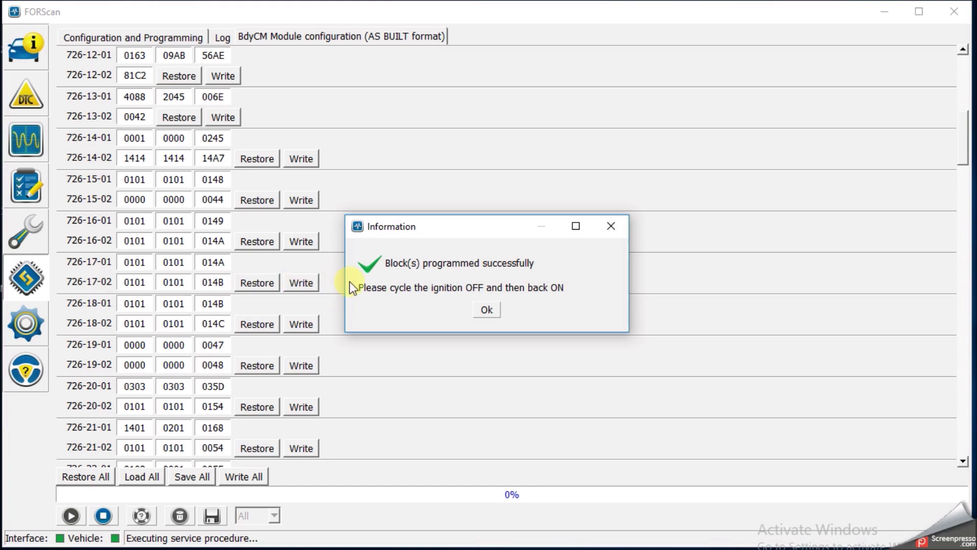
left_click(485, 310)
Step: Set block 726-30-01's first value to 0101 and write it despite the checksum warning
left_click(962, 436)
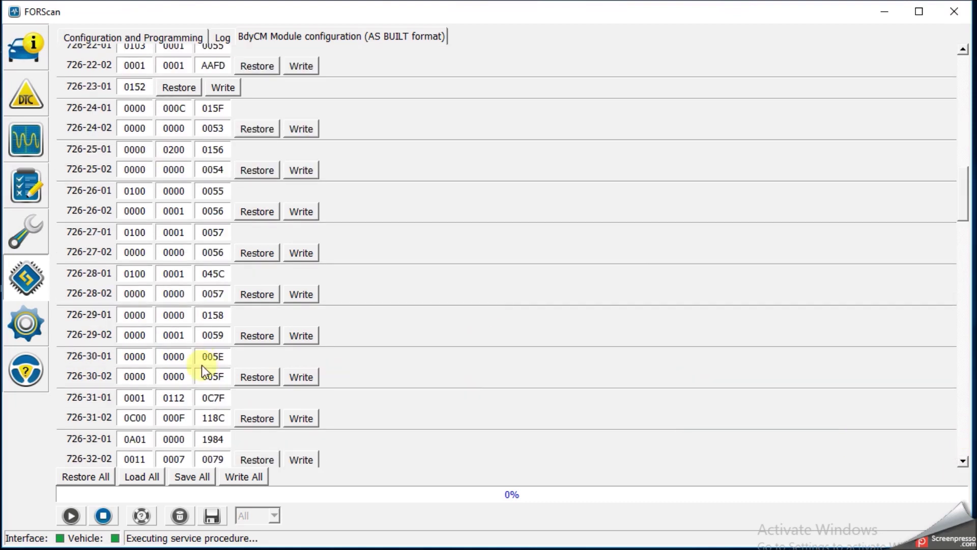
double_click(141, 358)
type("0101")
left_click(300, 378)
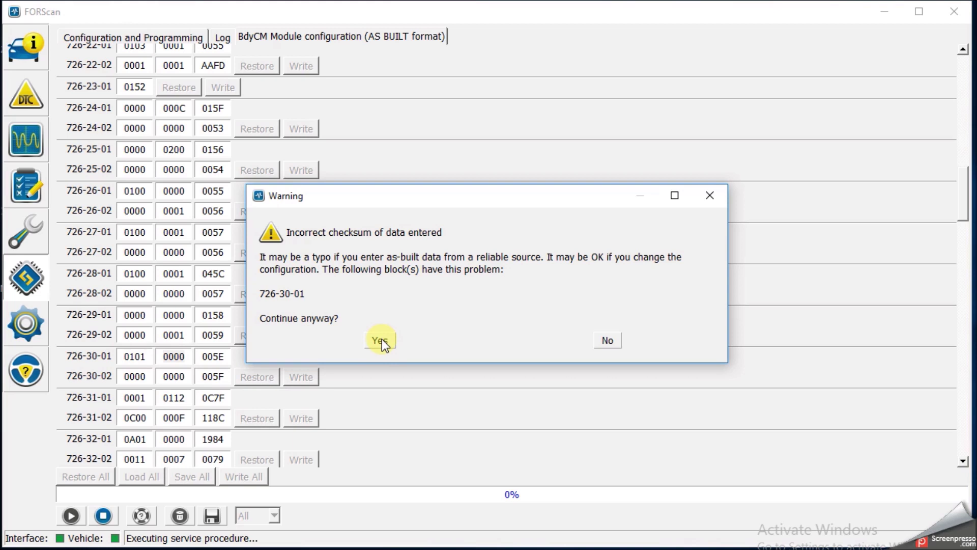
left_click(382, 339)
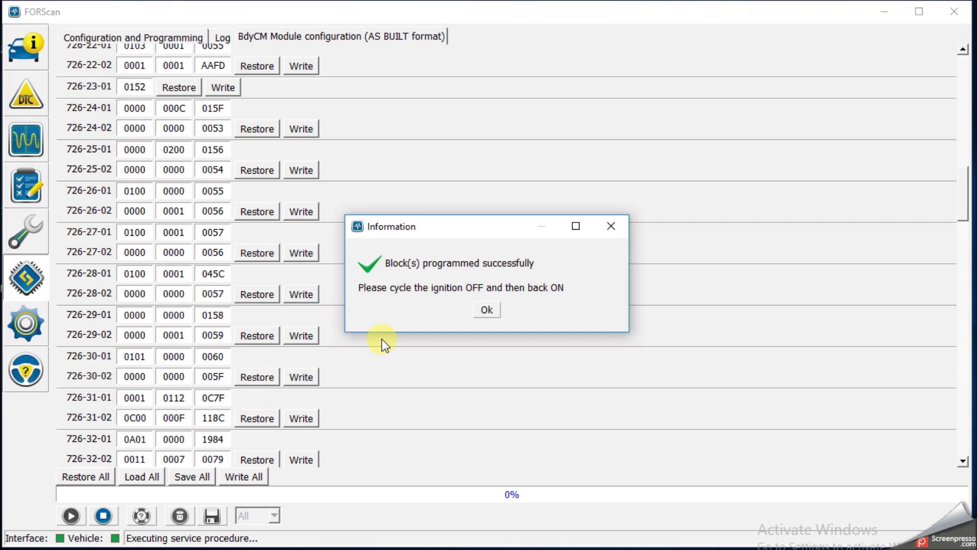
left_click(486, 315)
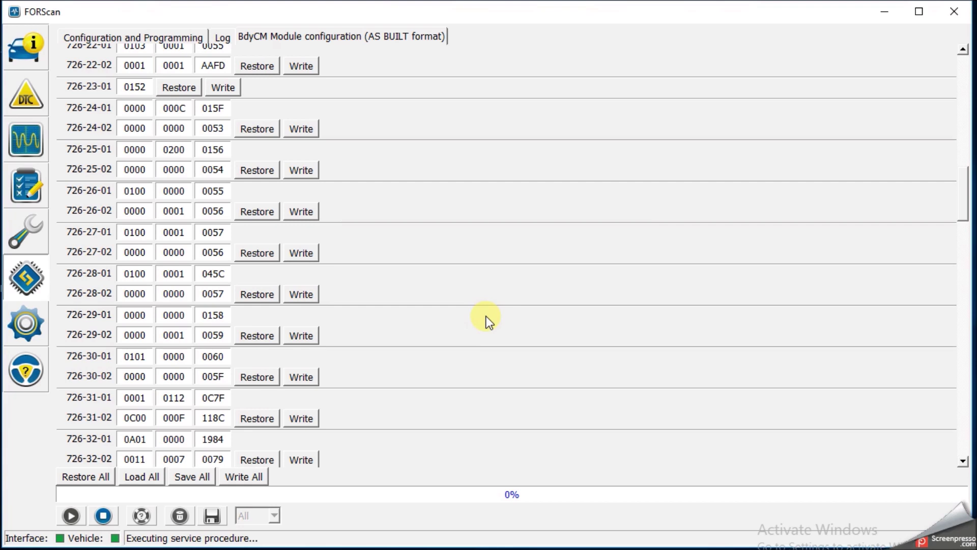
Step: Stop the BdyCM procedure and select the DDM AS BUILT configuration from the programming list
left_click(104, 516)
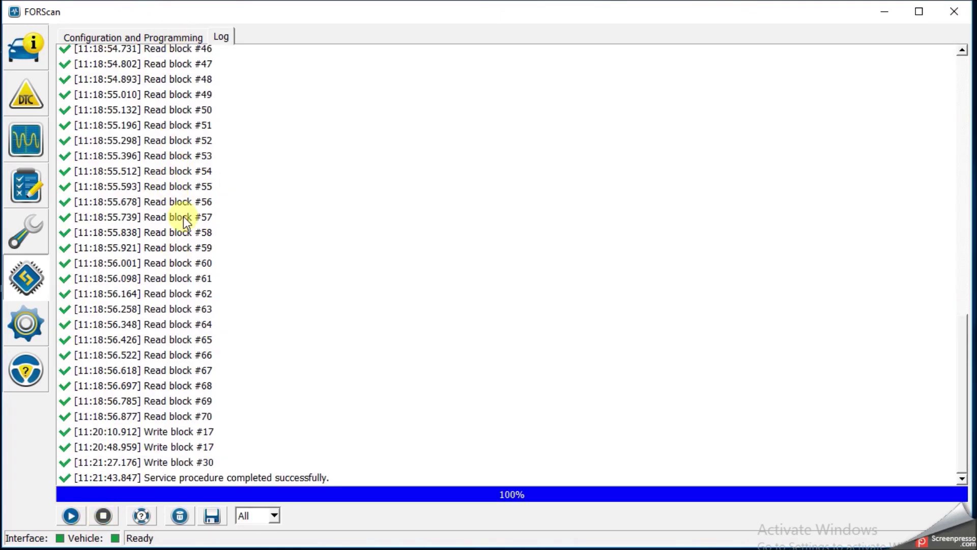
left_click(41, 282)
left_click(146, 33)
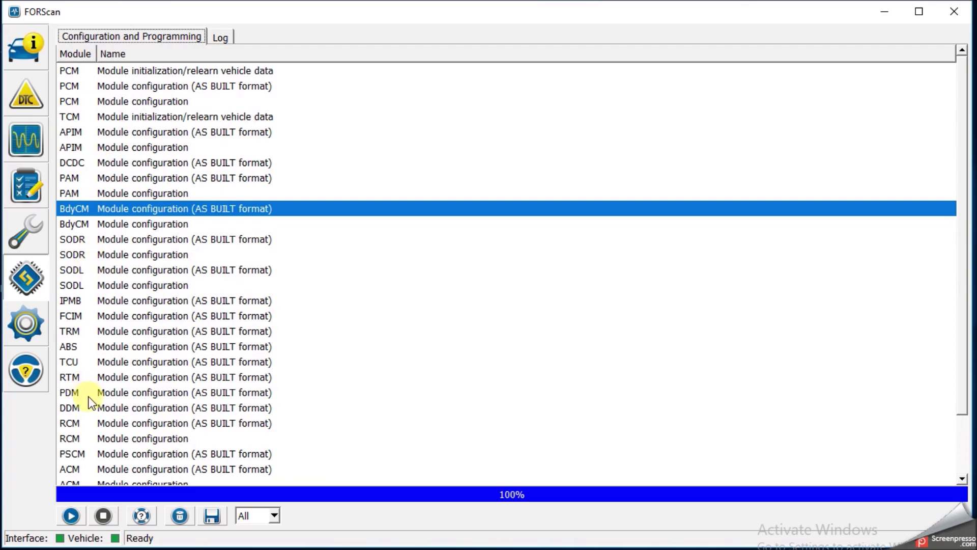
left_click(100, 407)
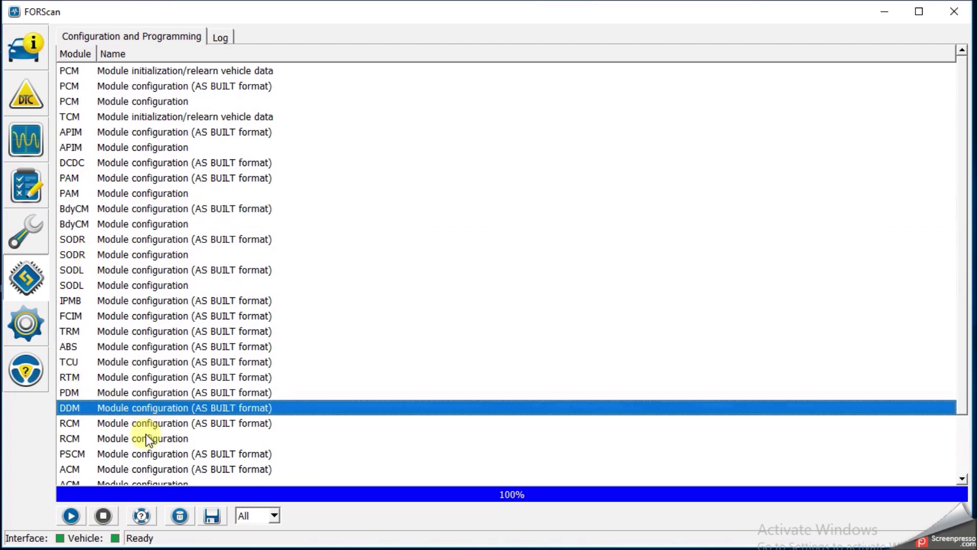
Step: Open the DDM As-Built blocks and save them as '2018-09-22 DDM Module config (as built).abt'
left_click(71, 515)
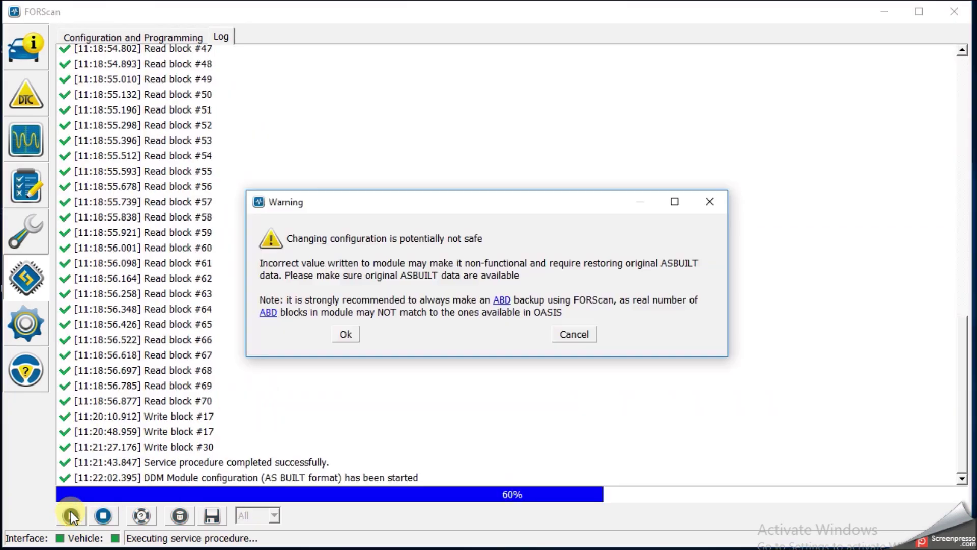
left_click(347, 334)
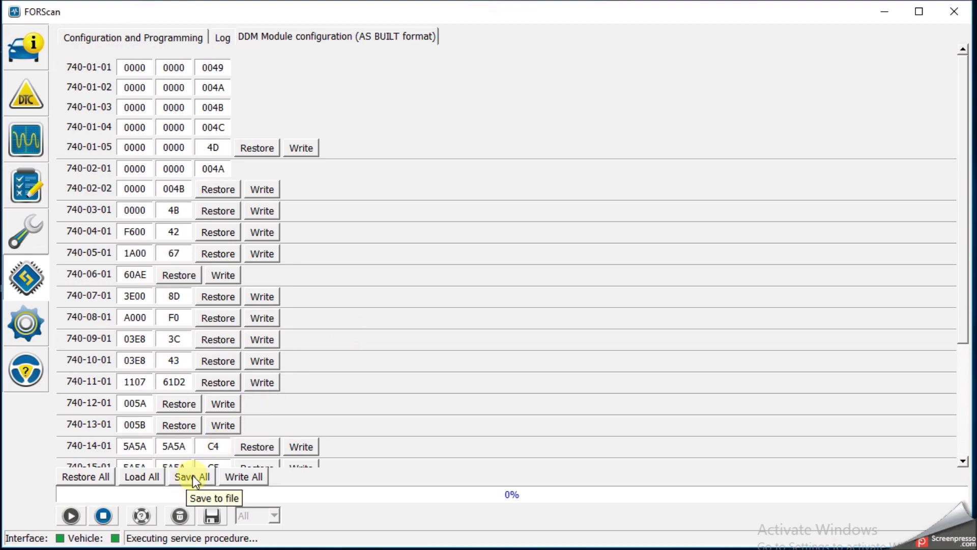
left_click(193, 475)
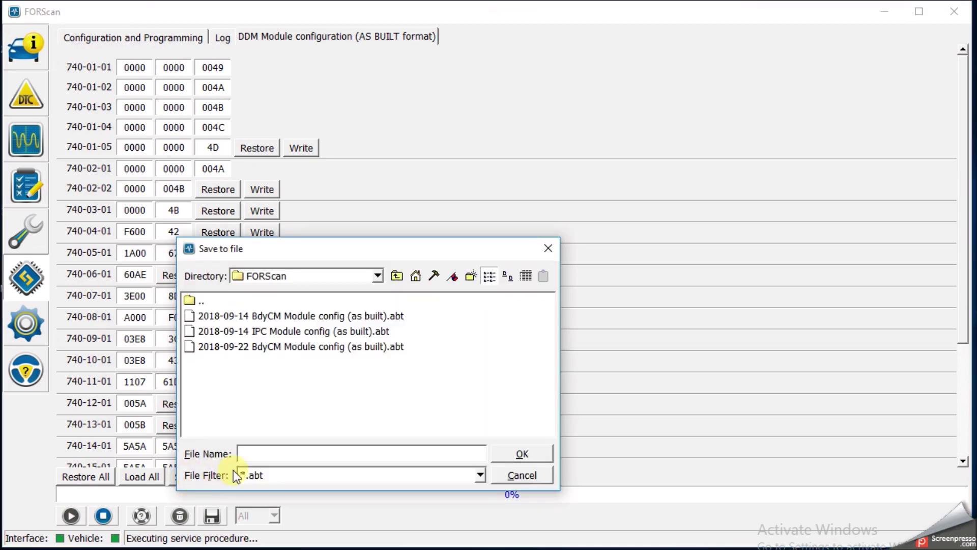
left_click(297, 352)
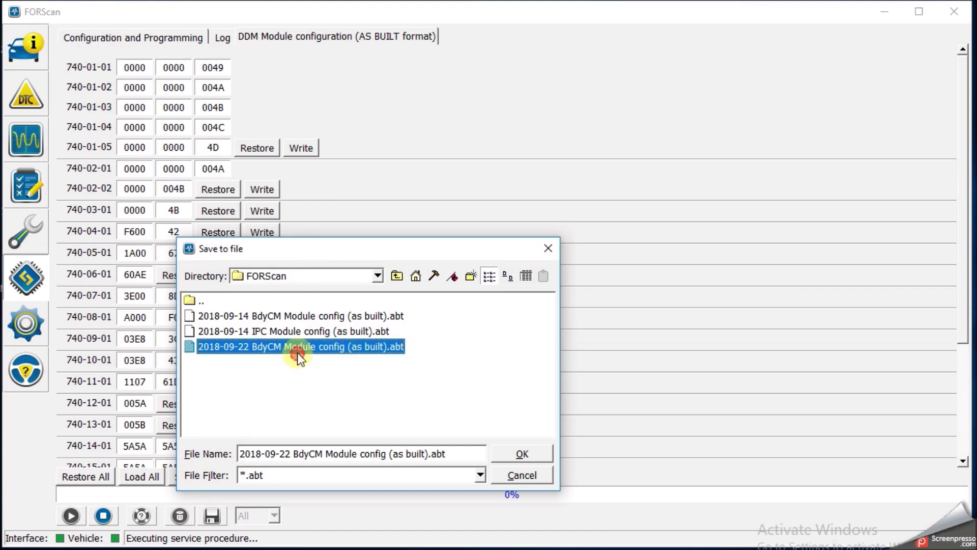
left_click(297, 454)
key("Delete")
key("Delete")
key("Delete")
key("Delete")
key("Delete")
key("Delete")
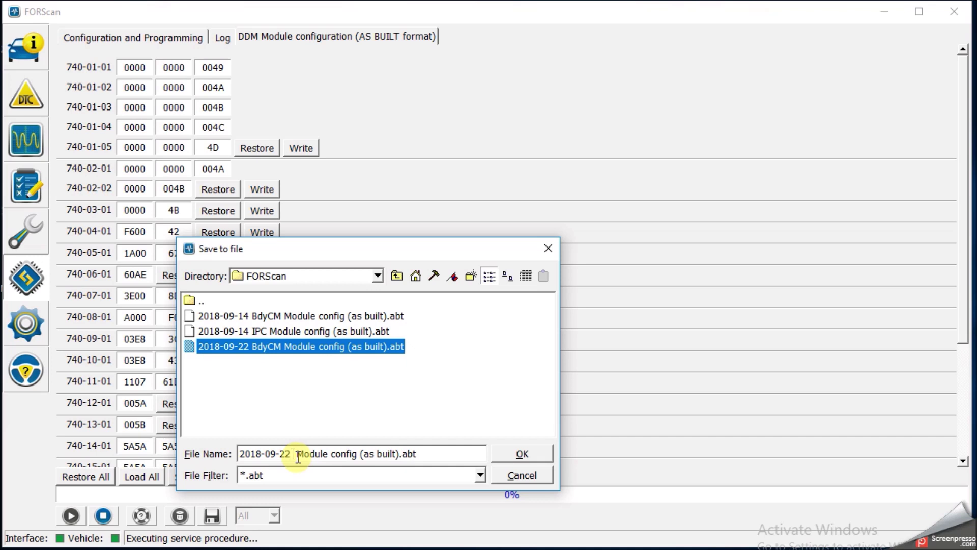
type("DDM")
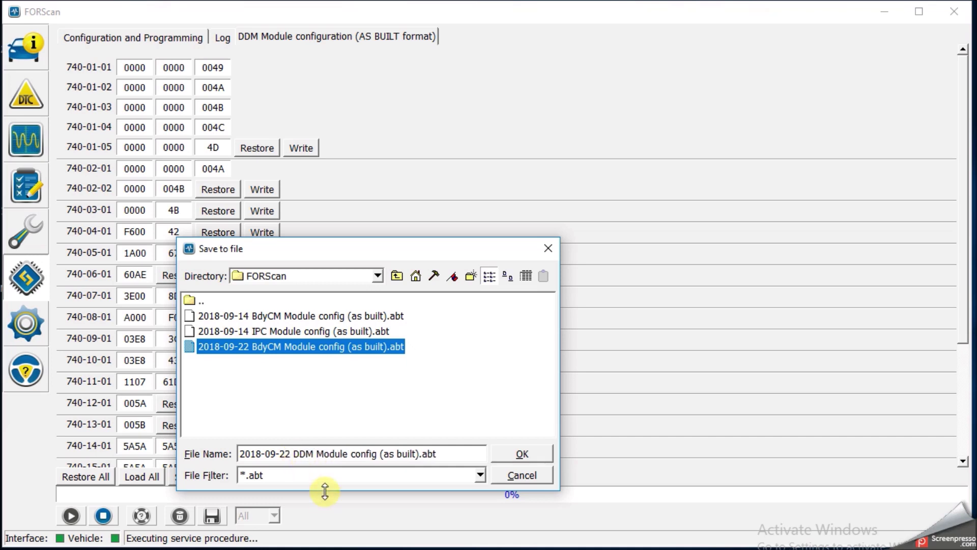
left_click(511, 453)
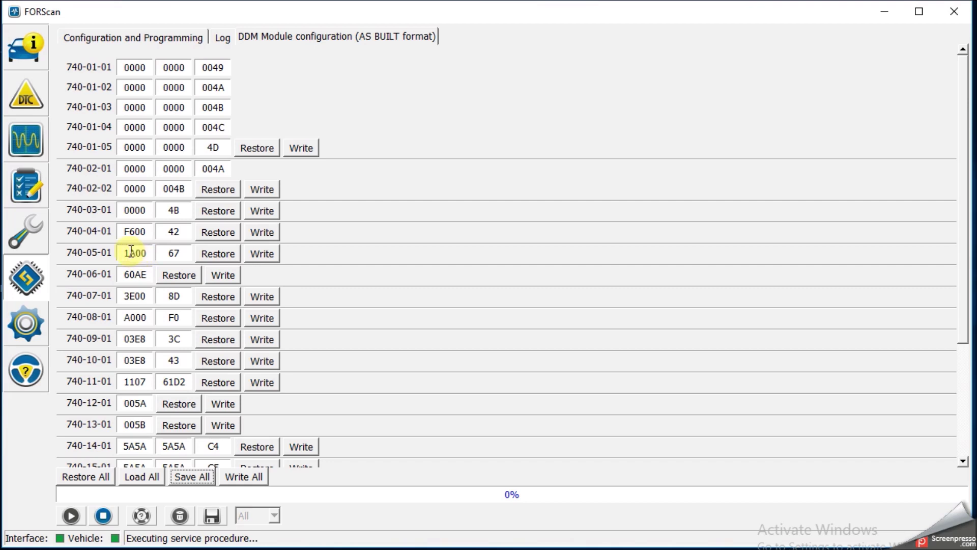
Step: Change DDM block 740-05-01 from 1A00 to DA00, write it, and stop the procedure
left_click(131, 250)
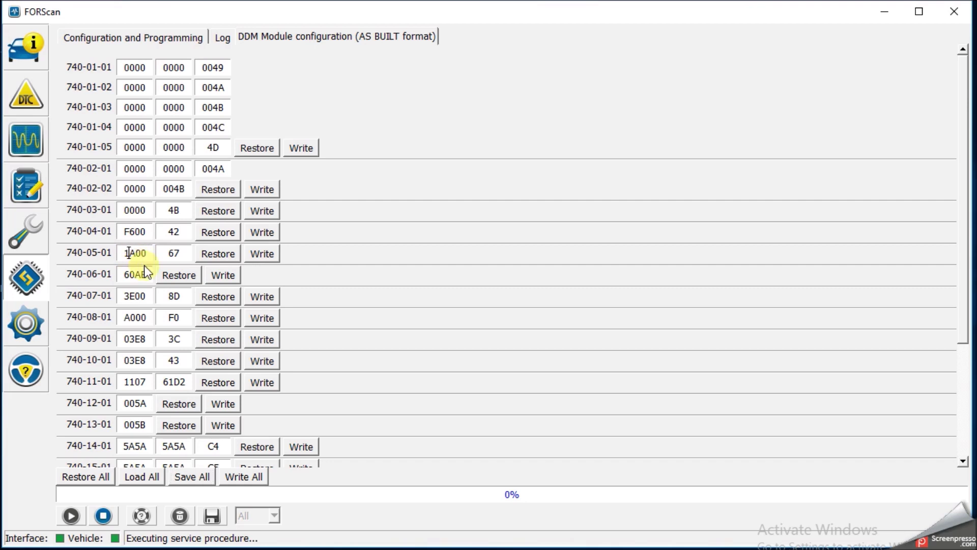
type("D")
left_click(261, 254)
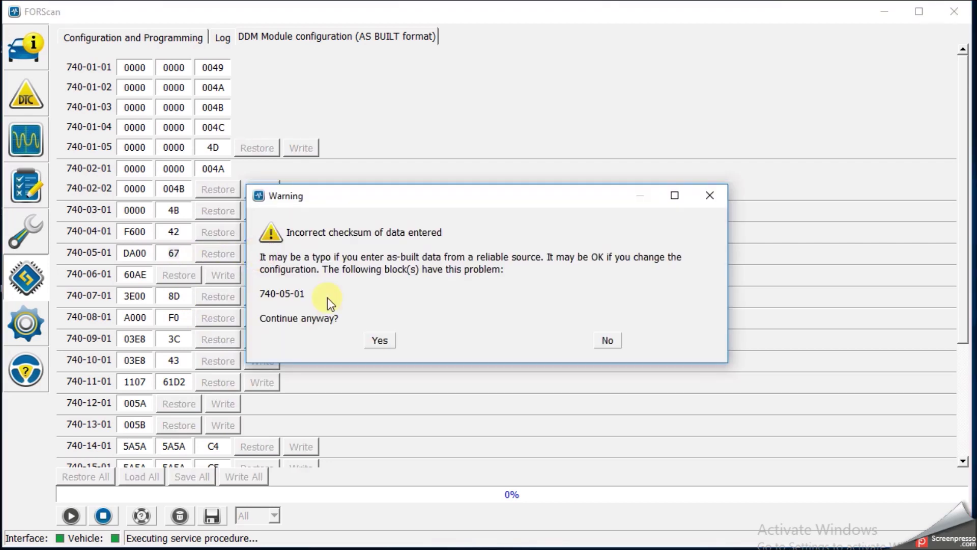
left_click(371, 335)
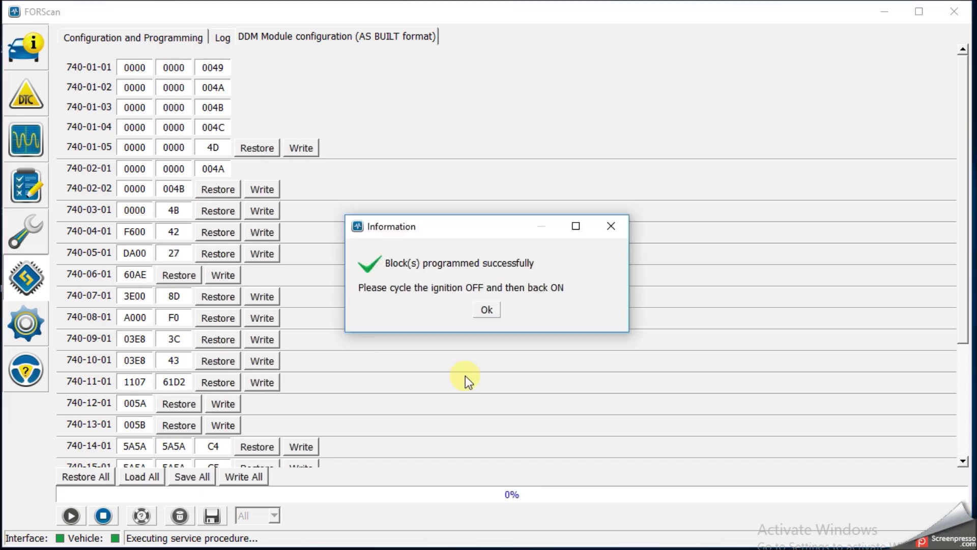
left_click(483, 308)
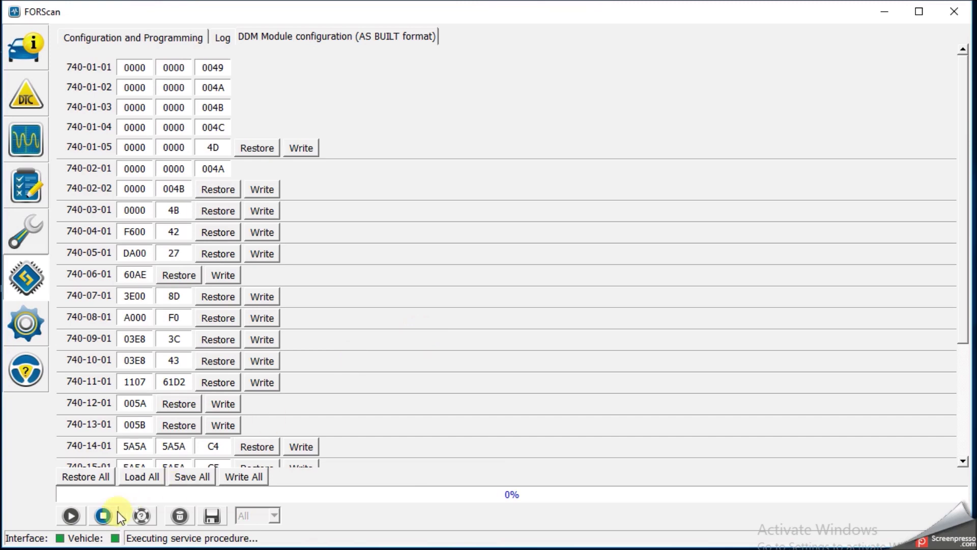
left_click(104, 516)
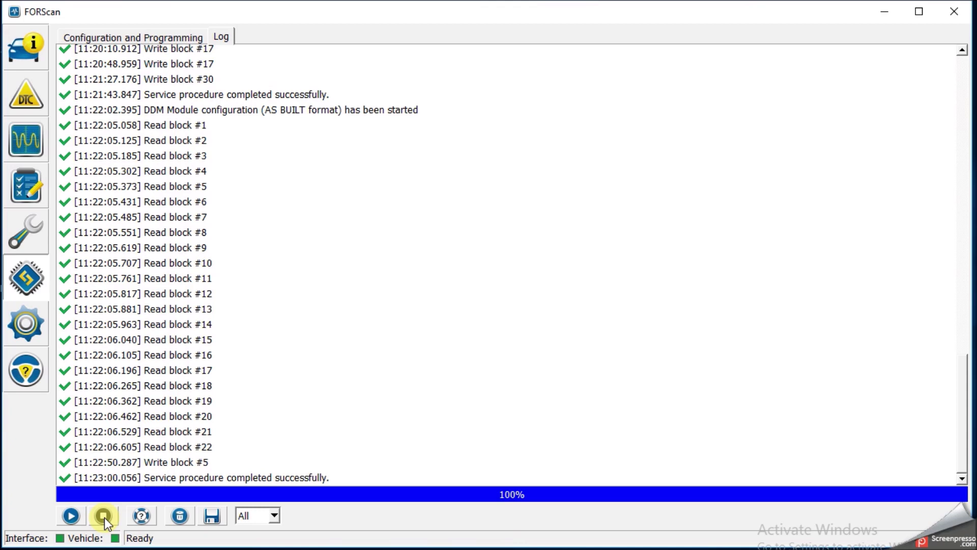
Step: Select PDM Module configuration (AS BUILT format) in the programming list and start it
left_click(100, 38)
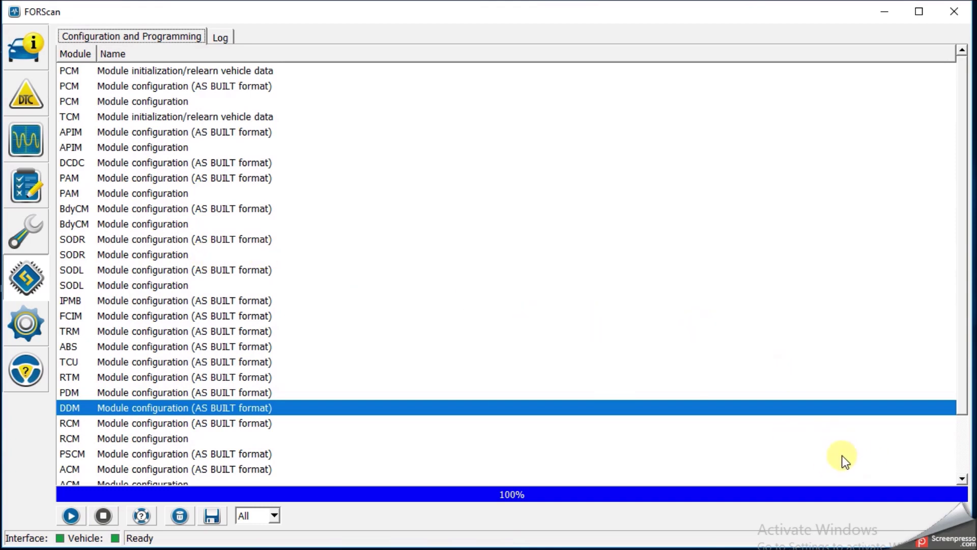
left_click(962, 479)
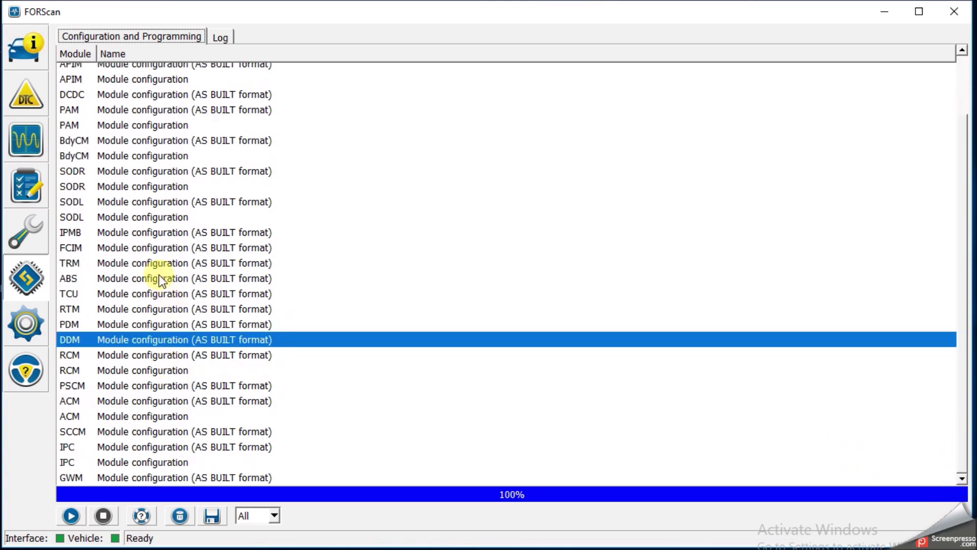
left_click(143, 325)
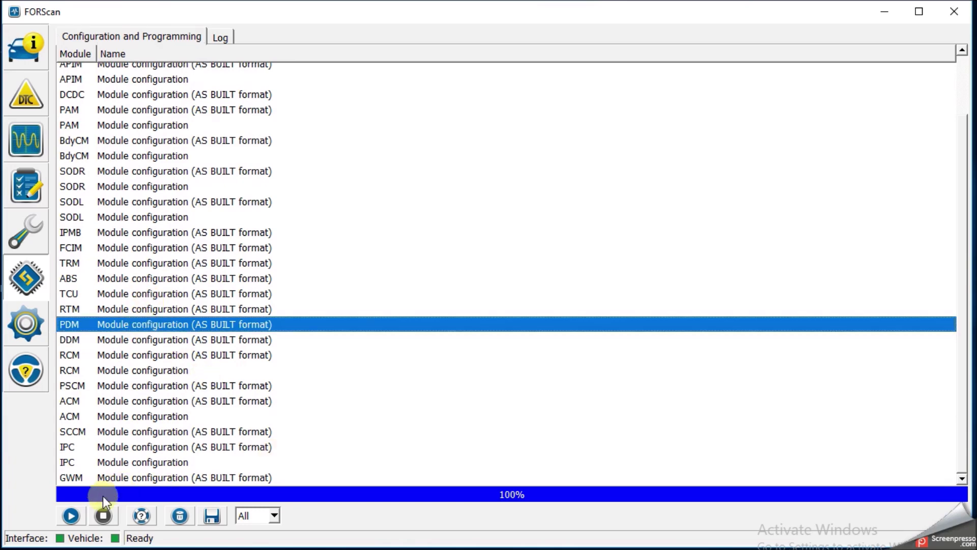
left_click(69, 520)
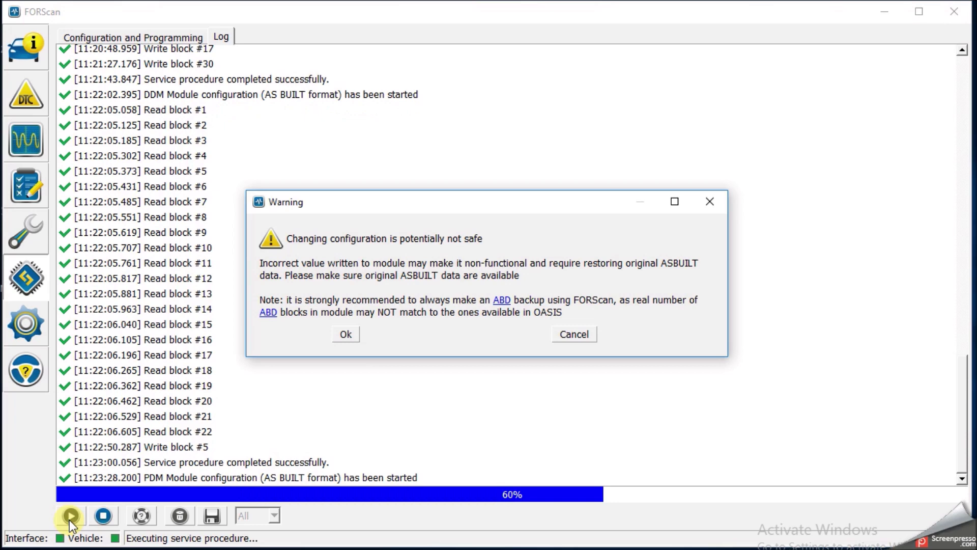
Step: Accept the safety warning and save all PDM blocks as '2018-09-22 PDM Module config (as built).abt'
left_click(347, 335)
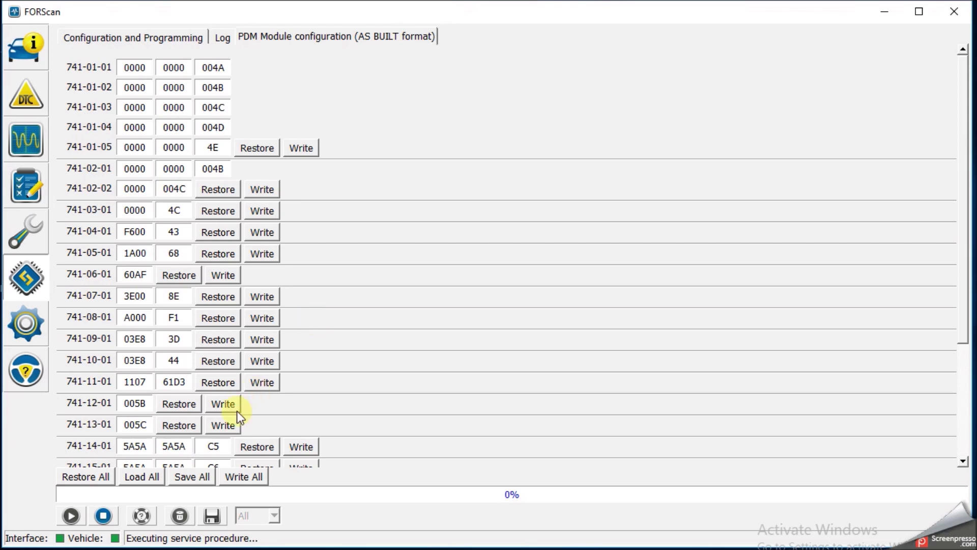
left_click(193, 477)
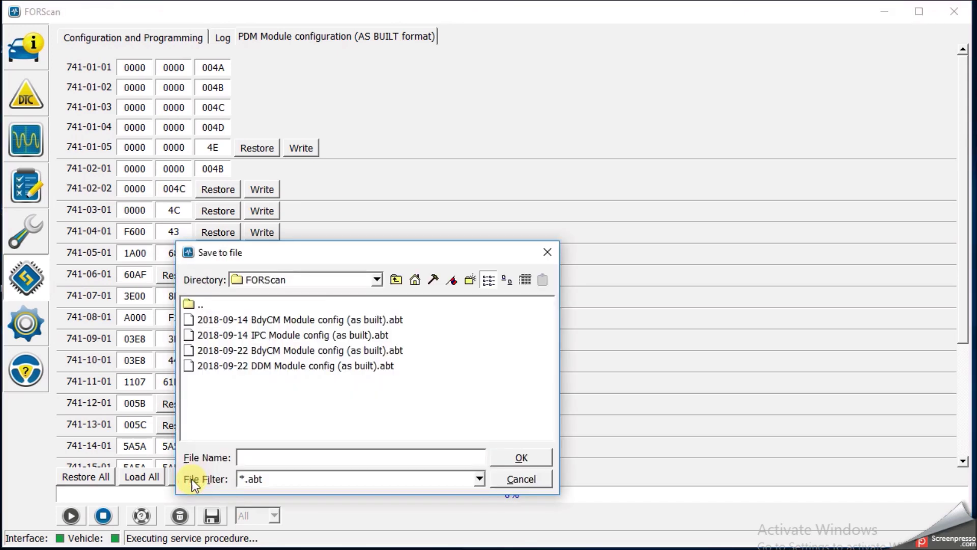
left_click(286, 365)
left_click(300, 457)
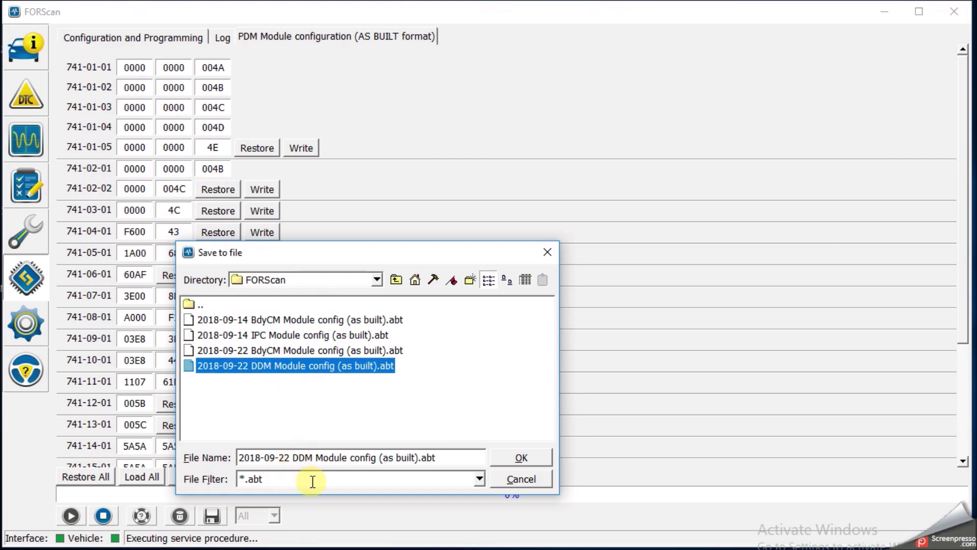
key("BackSpace")
type("P")
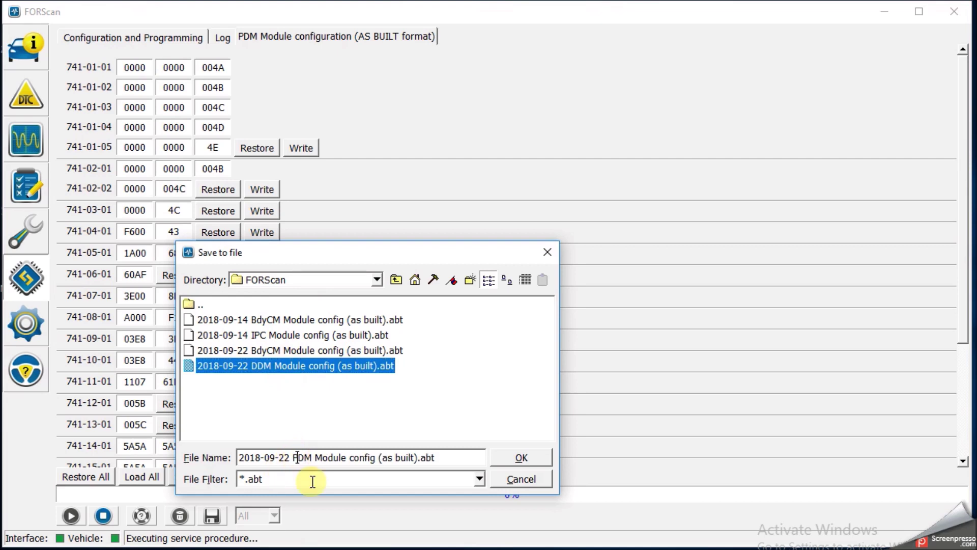
left_click(511, 454)
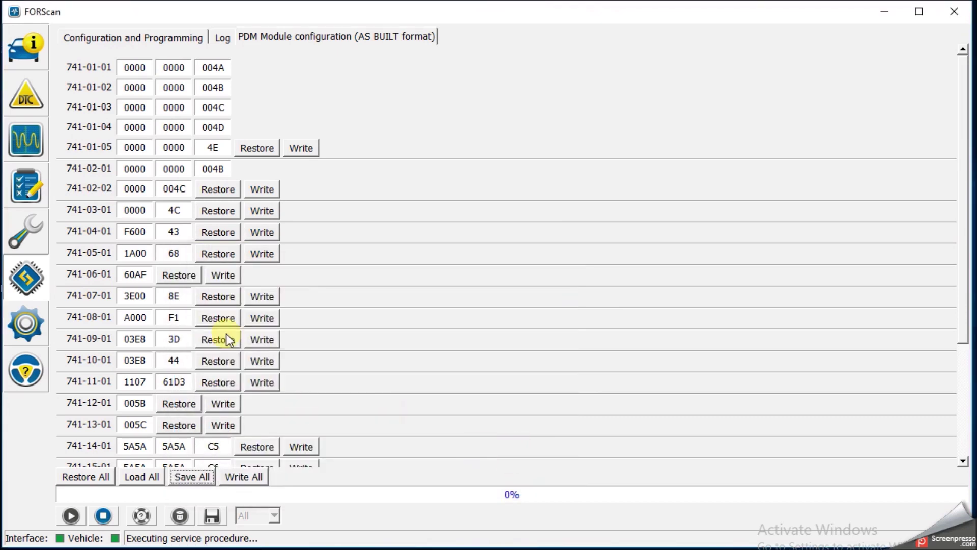
Step: Change block 741-05-01's first value from 1A00 to DA00
left_click(131, 253)
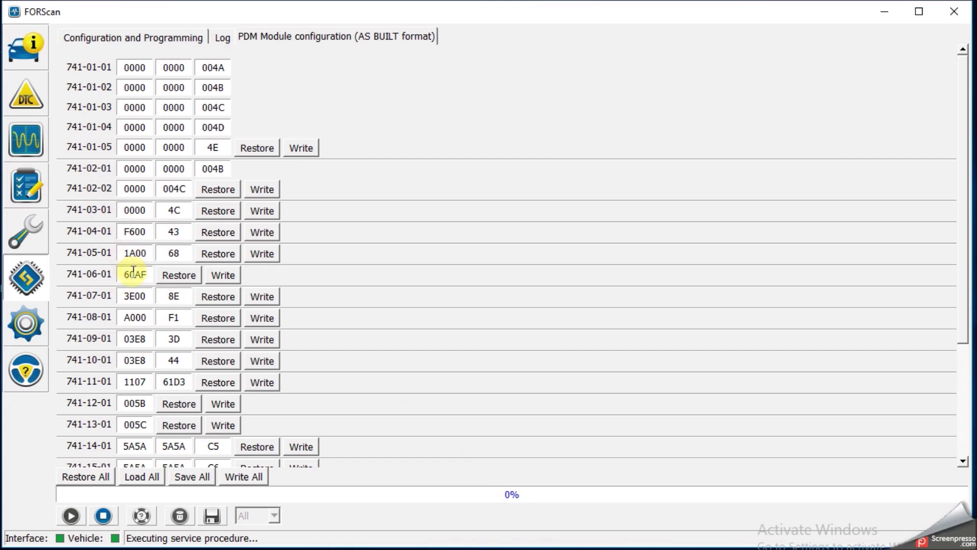
key("BackSpace")
type("D")
key("Tab")
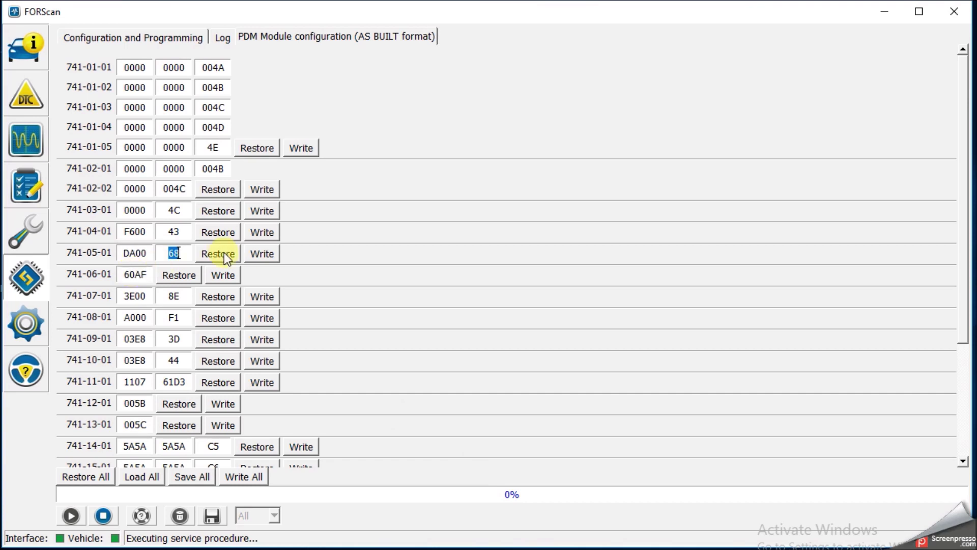
Step: Write block 741-05-01 to the PDM despite the checksum warning, then stop the procedure
left_click(253, 257)
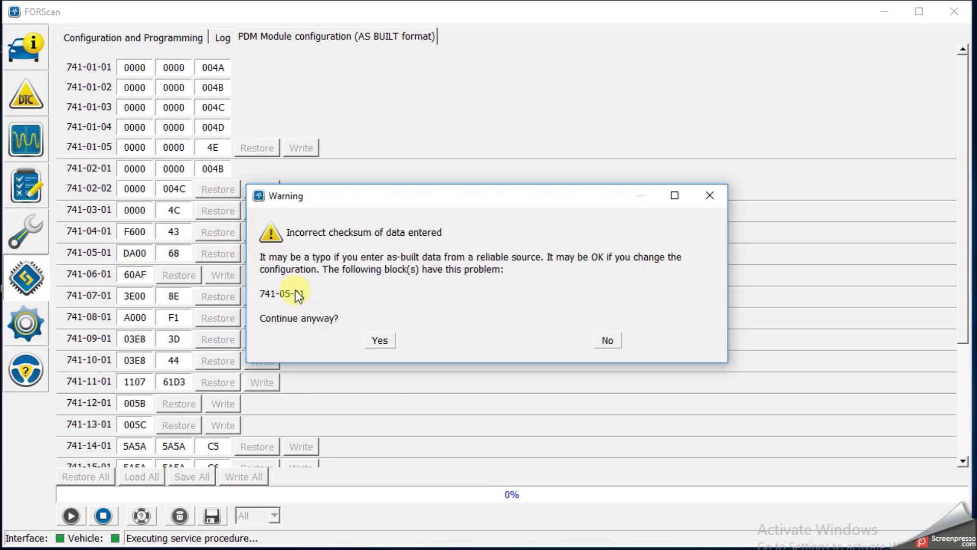
left_click(376, 342)
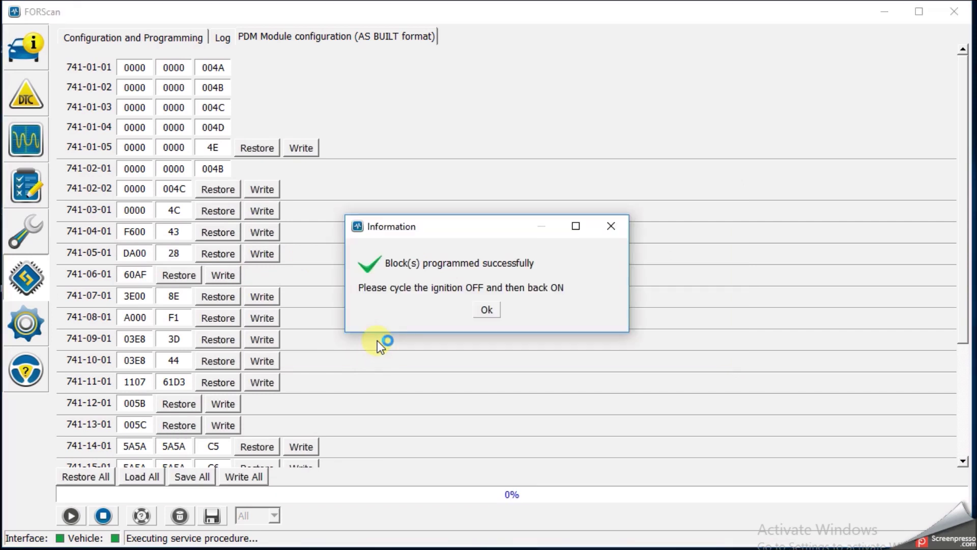
left_click(486, 311)
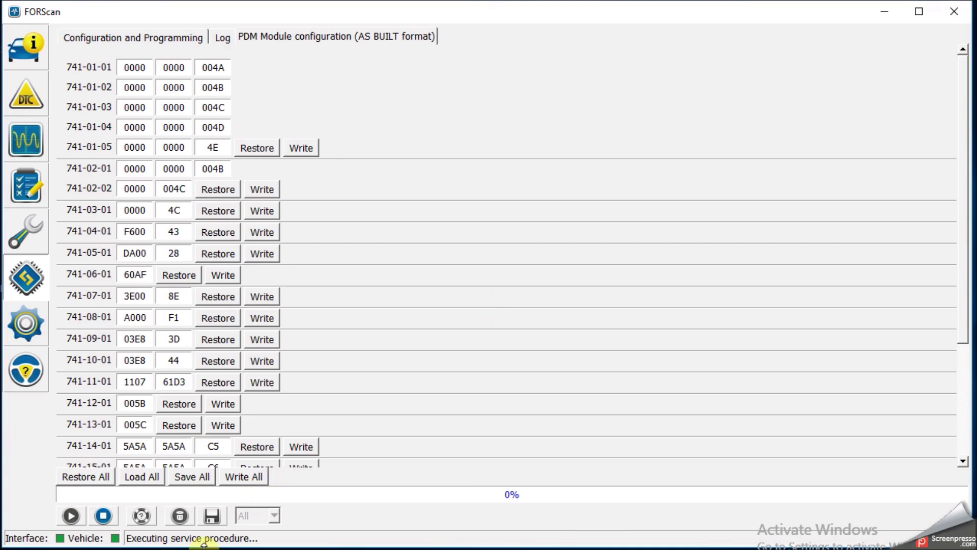
left_click(105, 514)
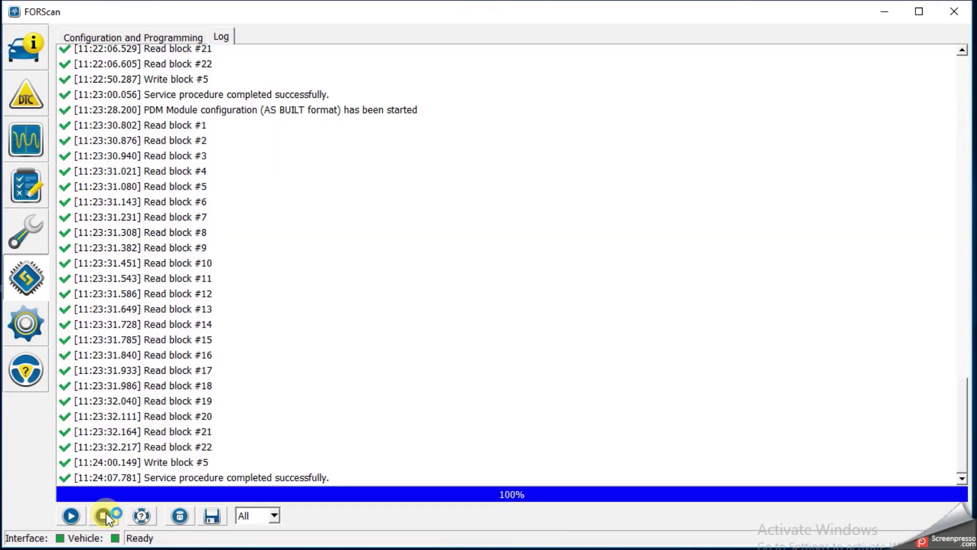
Step: Disconnect the adapter from the vehicle from the vehicle information page
left_click(28, 47)
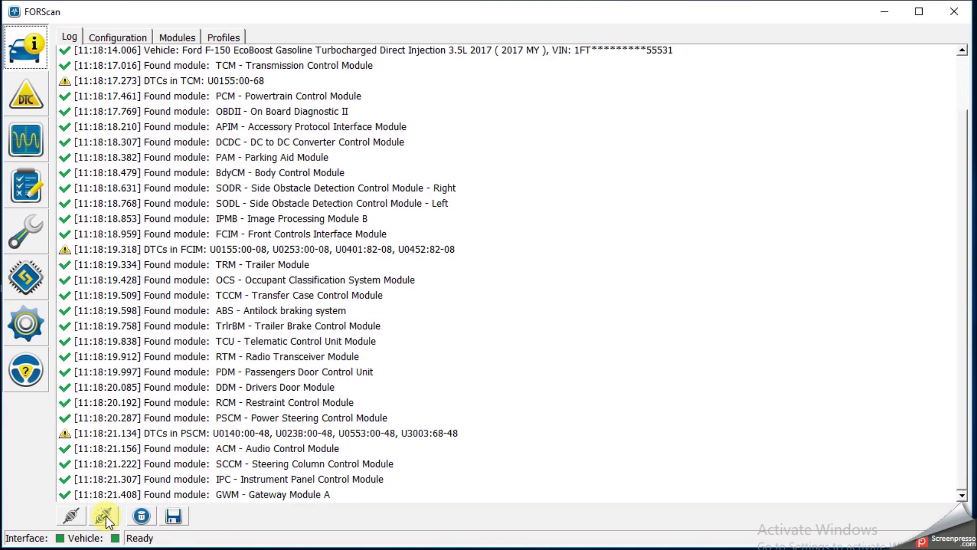
left_click(106, 515)
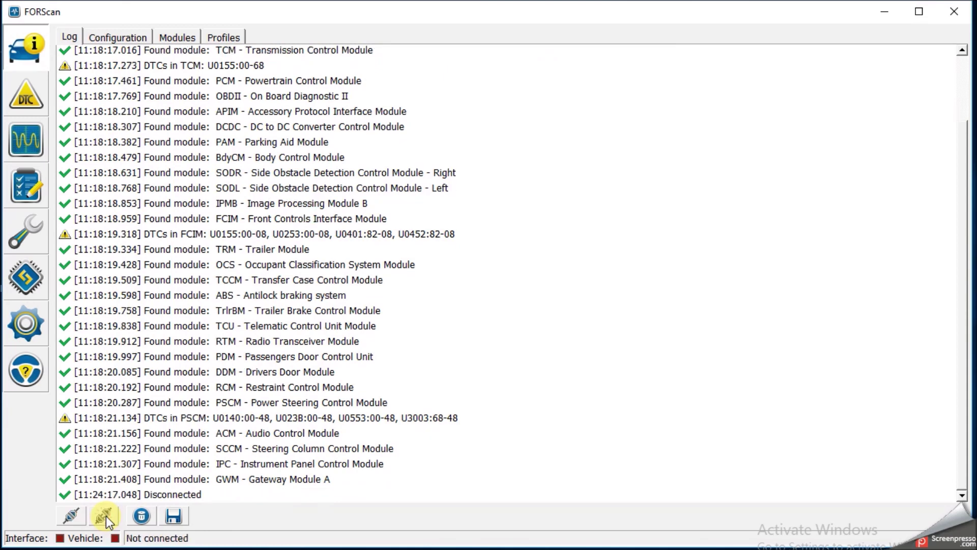